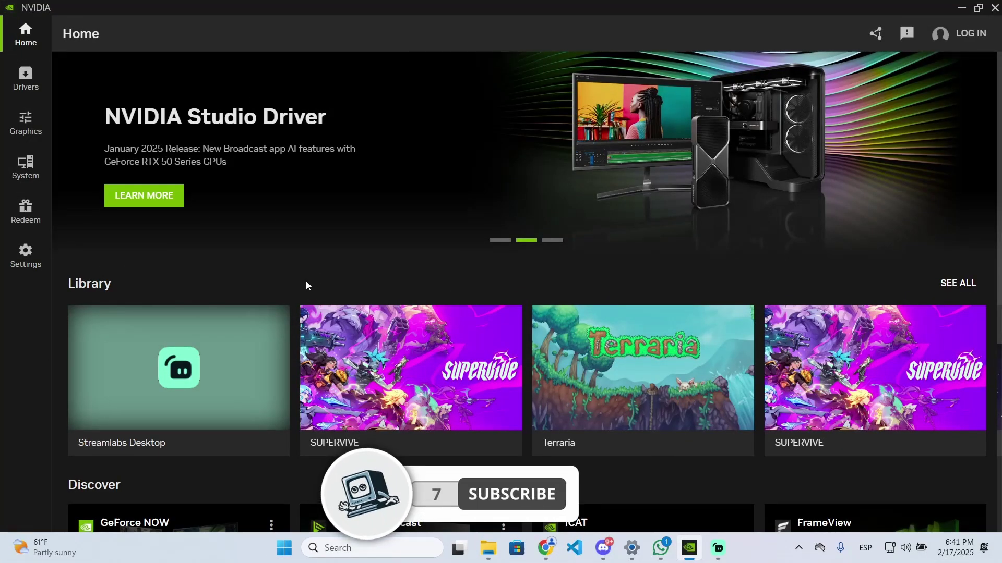
pyautogui.scroll(-3, 295, 282)
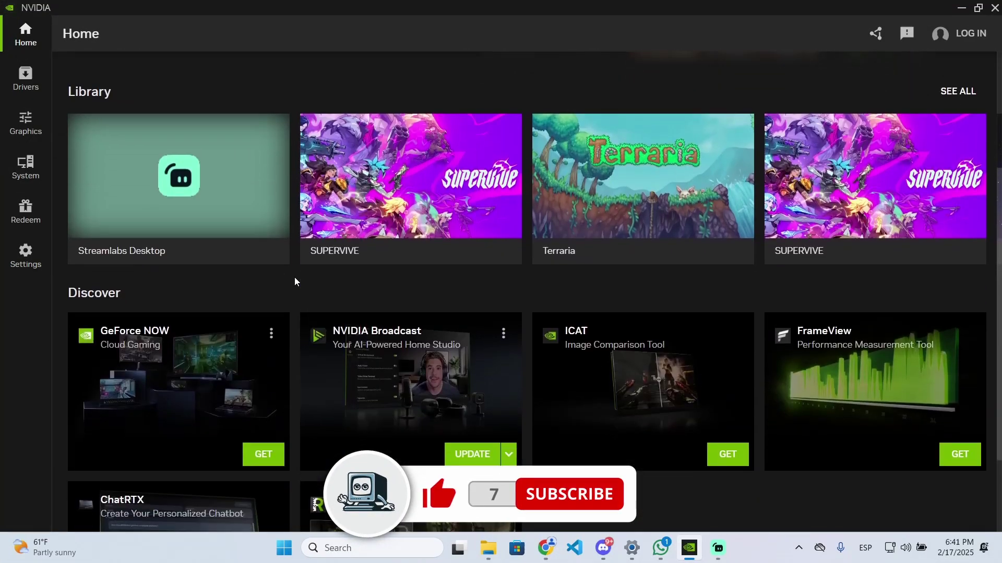
pyautogui.scroll(3, 294, 281)
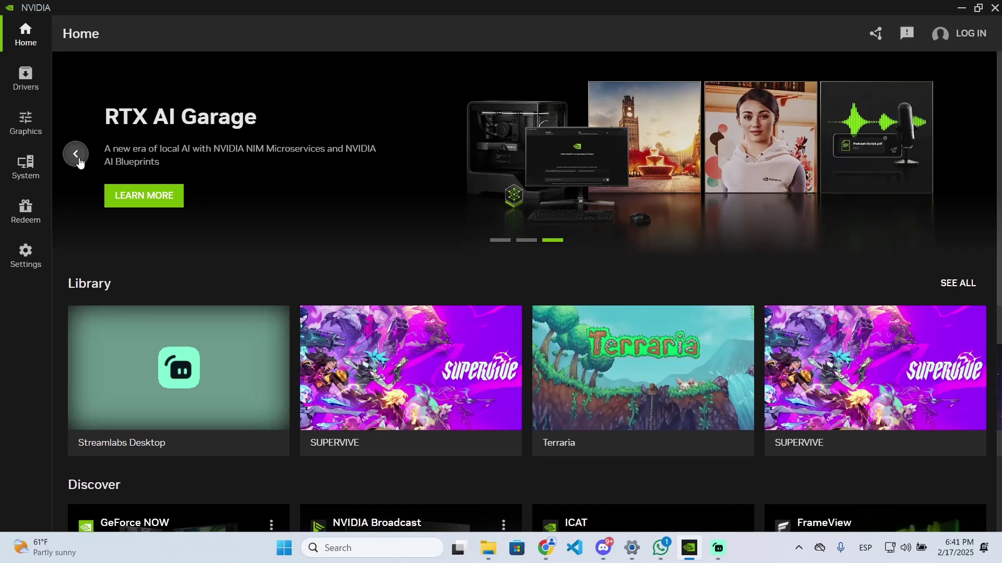
# Select Marvel's Spider-Man 2 in the Graphics program settings list and open its more-actions menu.
pyautogui.click(77, 156)
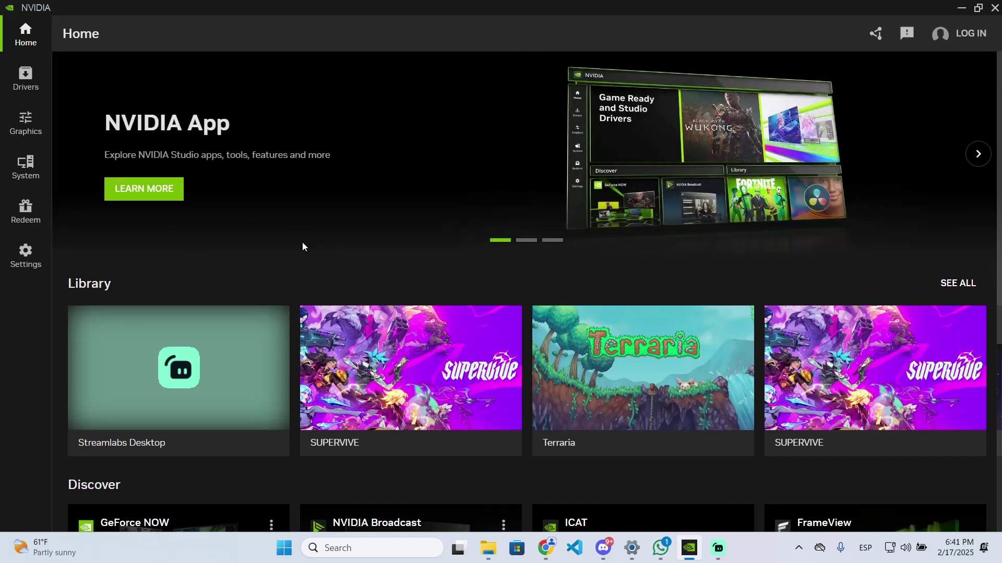
pyautogui.scroll(-3, 297, 282)
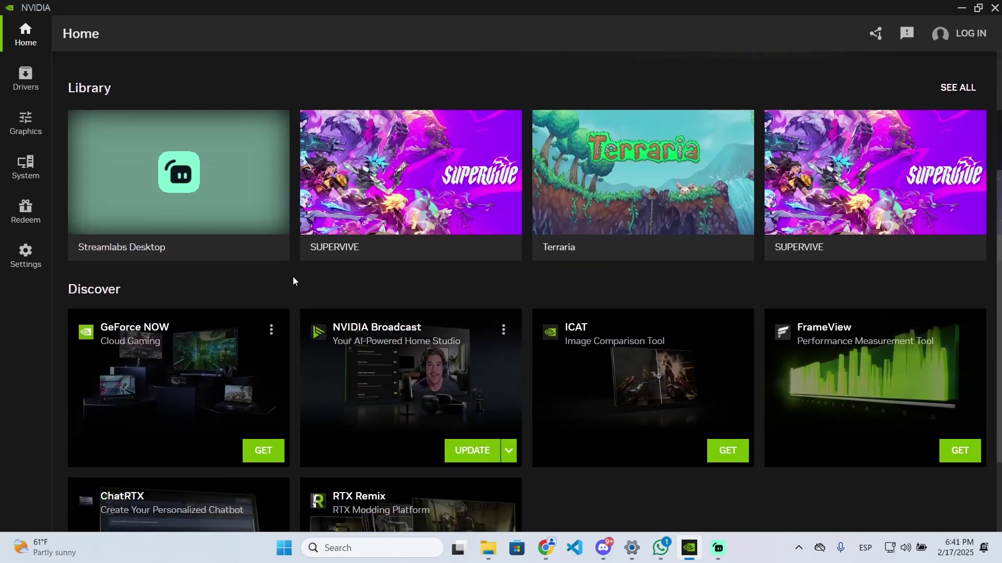
pyautogui.scroll(3, 293, 276)
pyautogui.moveTo(501, 148)
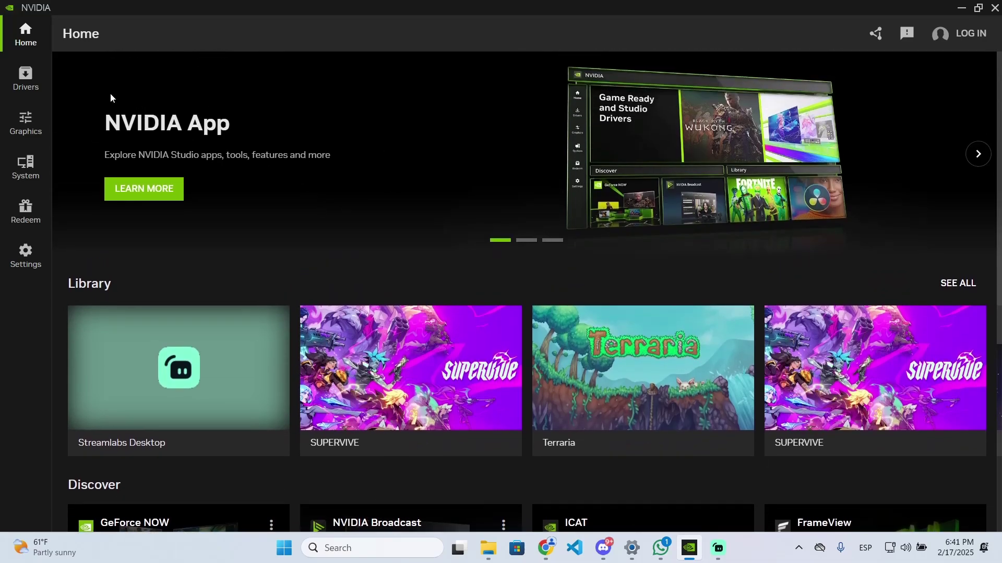
pyautogui.click(26, 125)
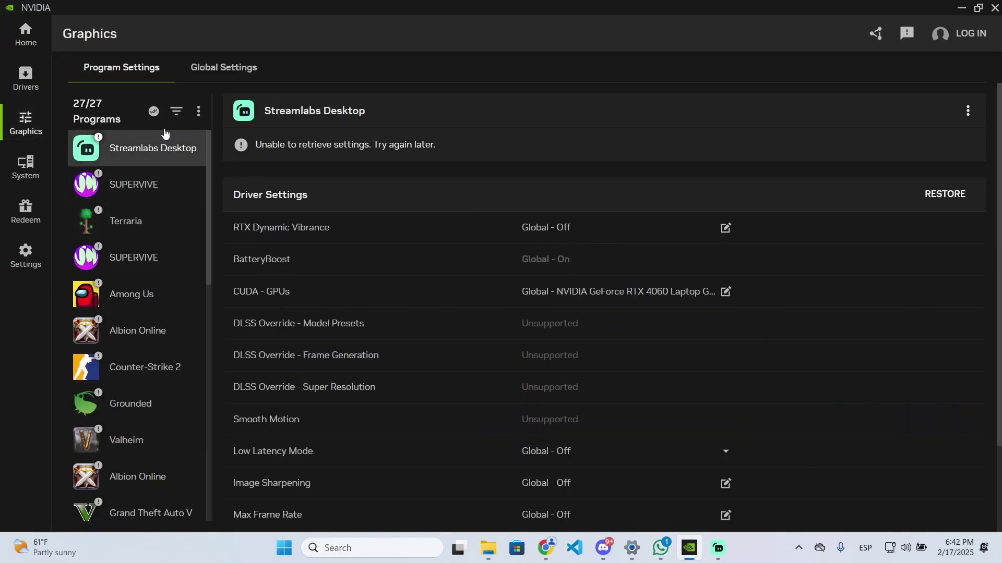
pyautogui.scroll(-1, 156, 203)
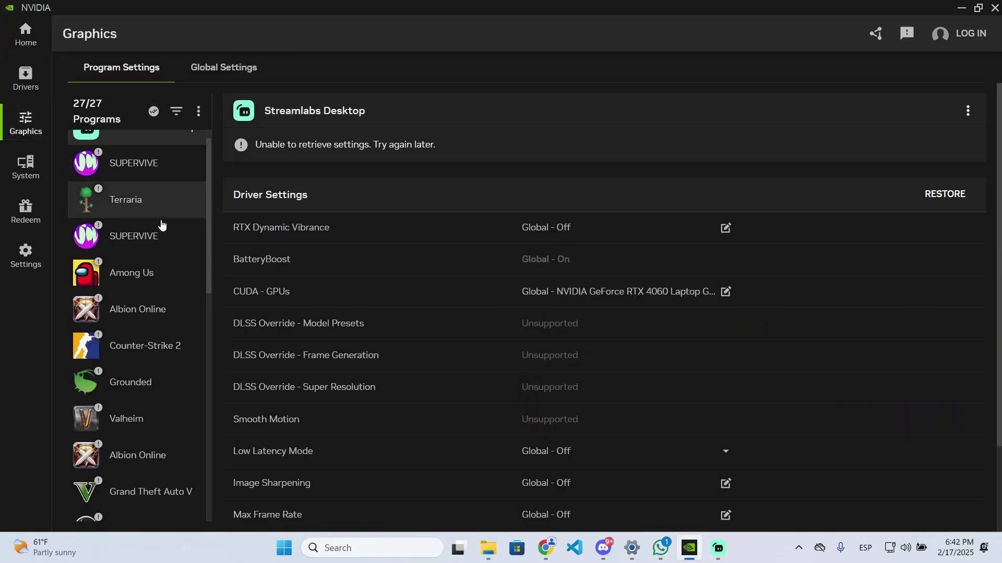
pyautogui.scroll(-3, 162, 219)
pyautogui.scroll(-3, 161, 228)
pyautogui.scroll(-1, 169, 251)
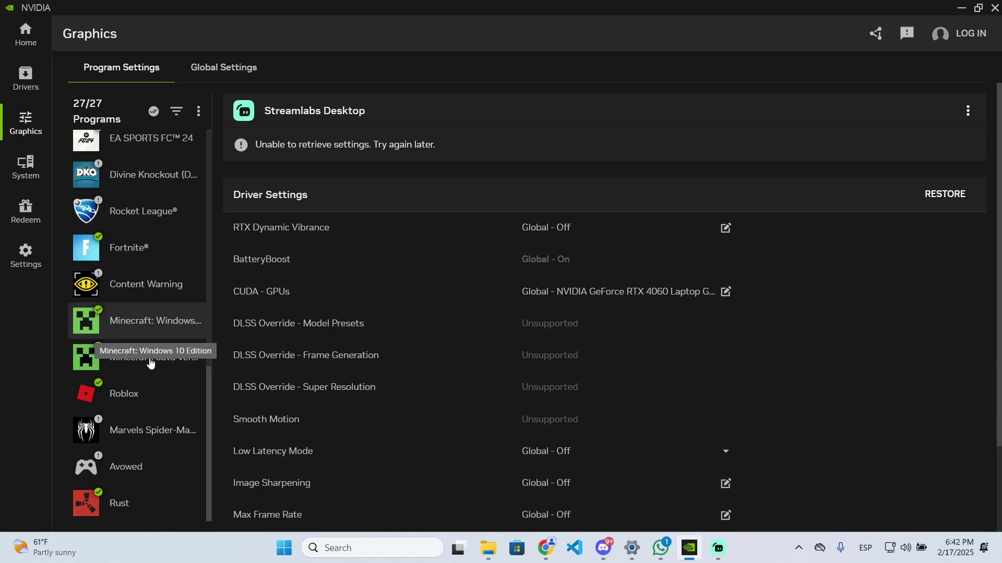
pyautogui.click(135, 433)
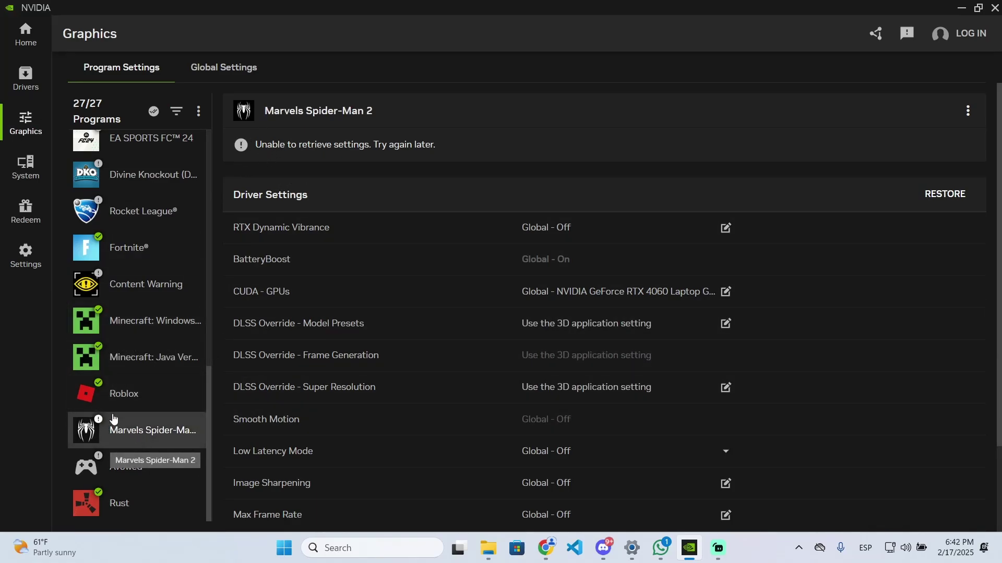
pyautogui.click(200, 111)
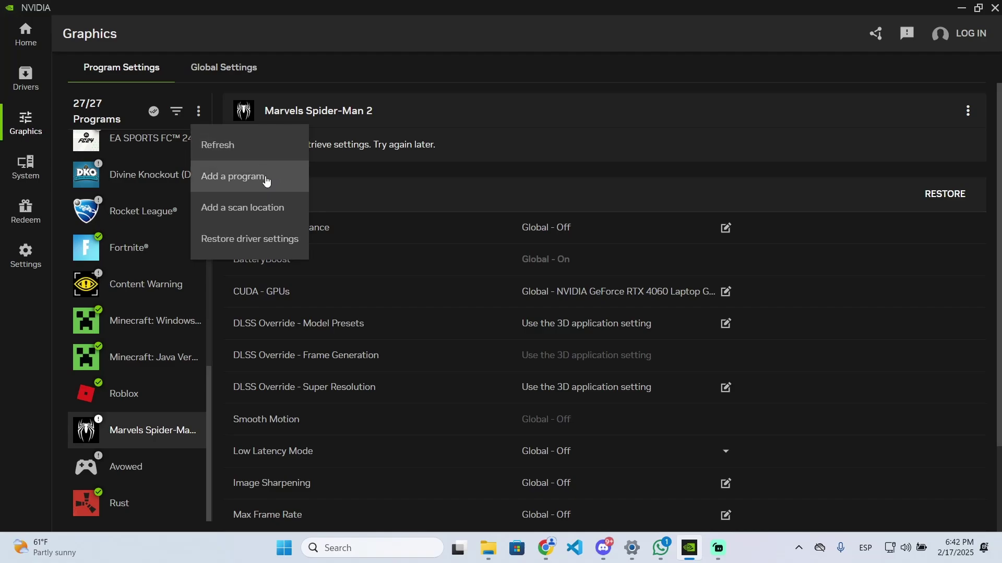
pyautogui.click(370, 167)
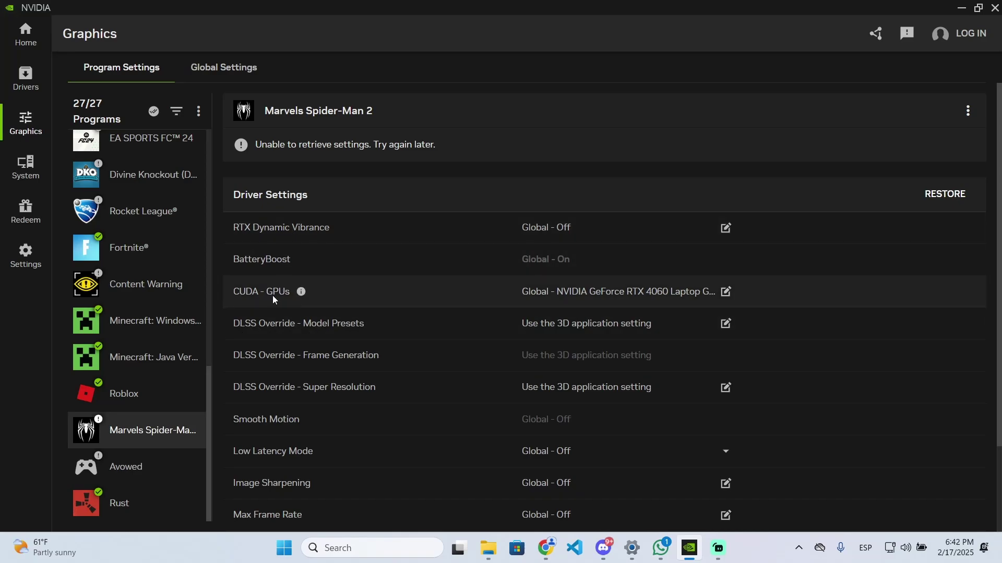
pyautogui.scroll(-3, 384, 407)
pyautogui.scroll(3, 385, 435)
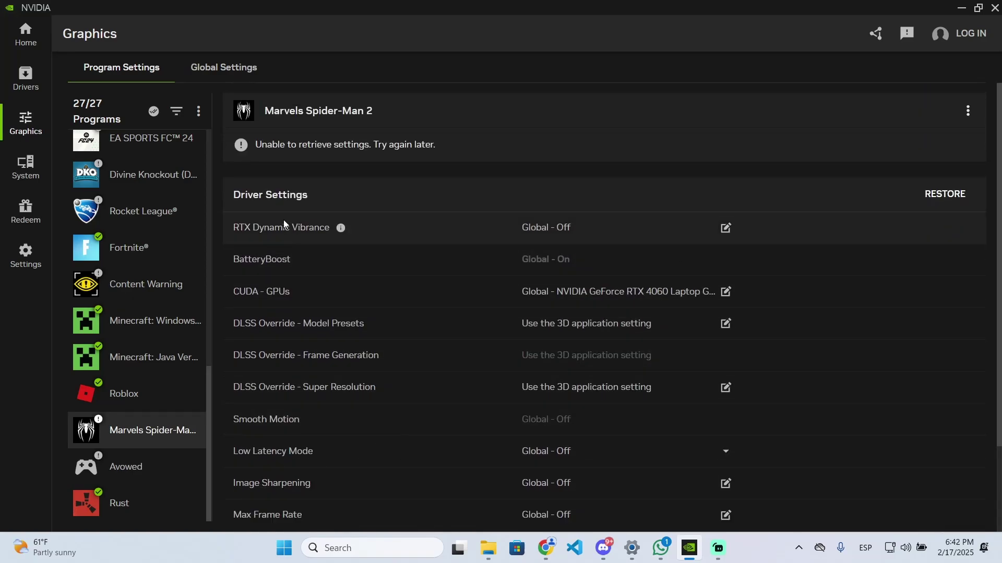
pyautogui.scroll(-2, 436, 355)
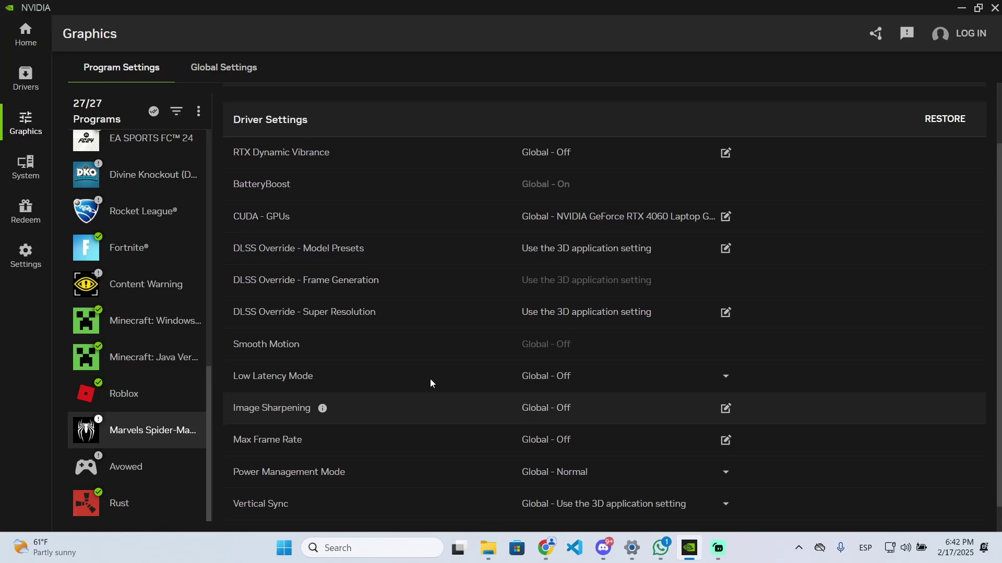
pyautogui.scroll(2, 429, 379)
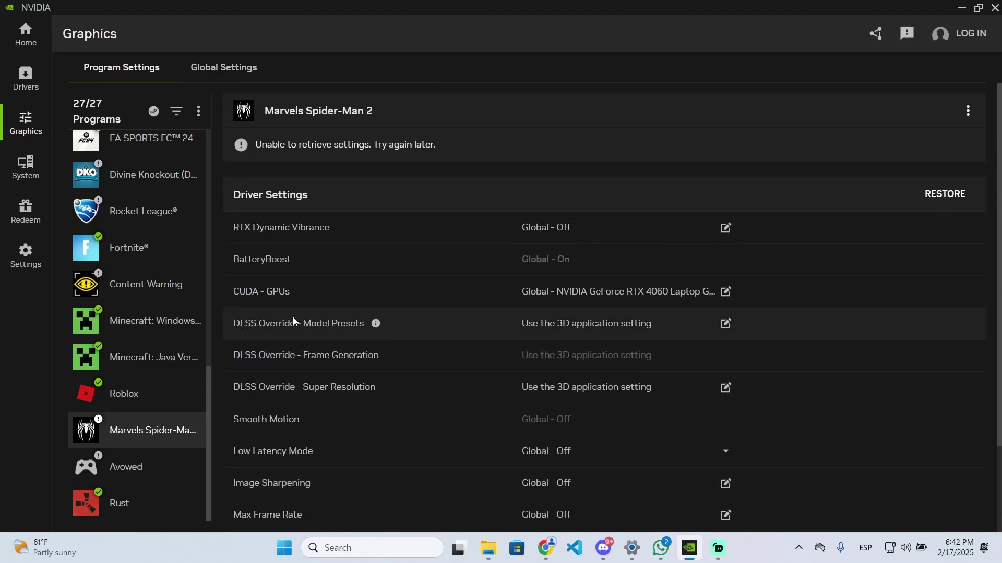
# Set DLSS Override - Model Presets to Latest for all DLSS technologies and apply.
pyautogui.click(561, 323)
pyautogui.click(464, 178)
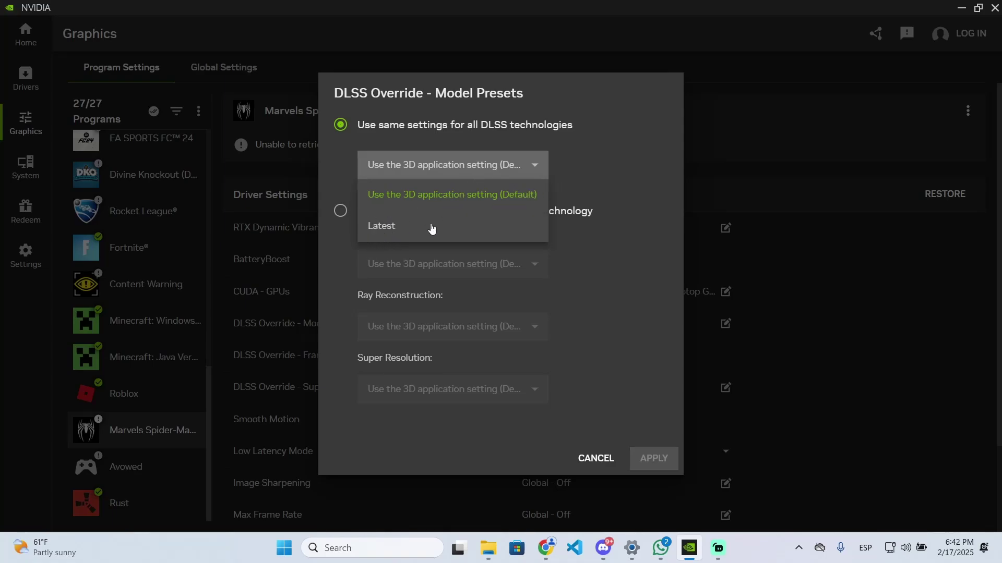
pyautogui.click(414, 227)
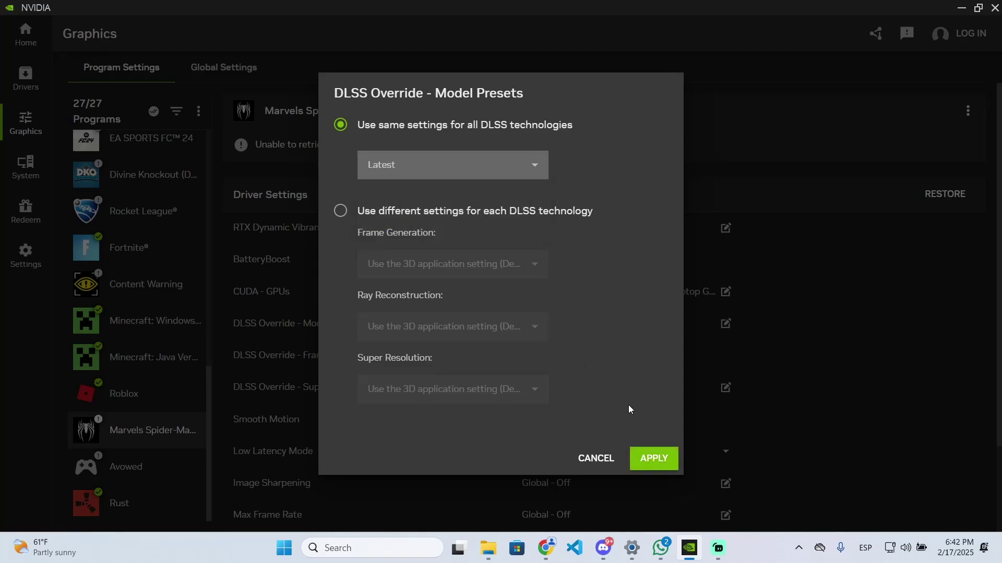
pyautogui.click(653, 459)
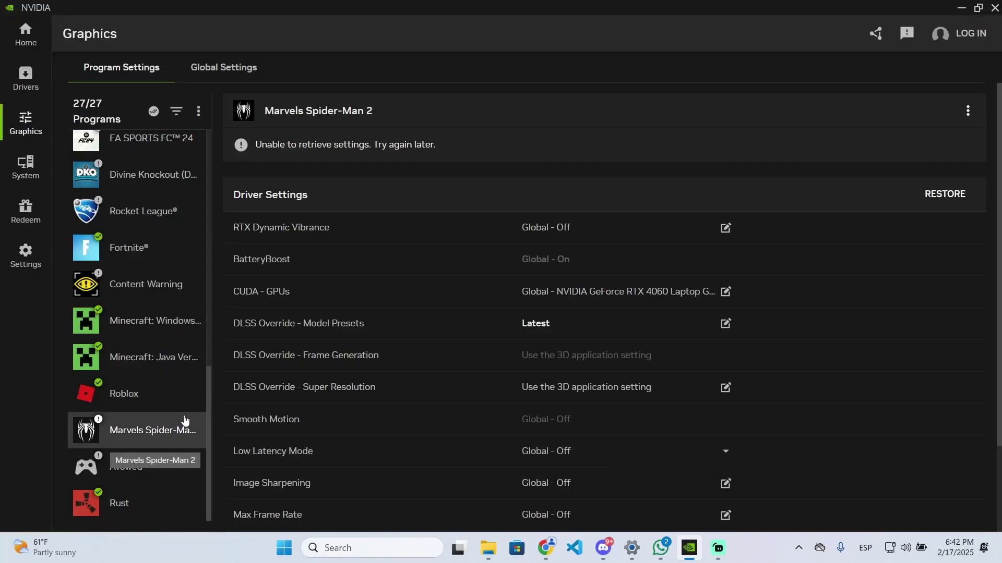